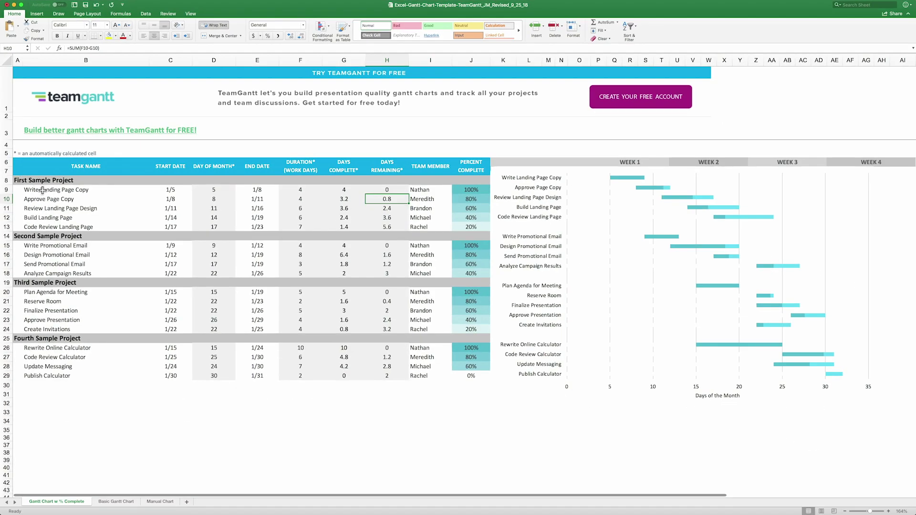
Step: Rename the first sample task in cell B9 to 'Task One'
left_click(43, 191)
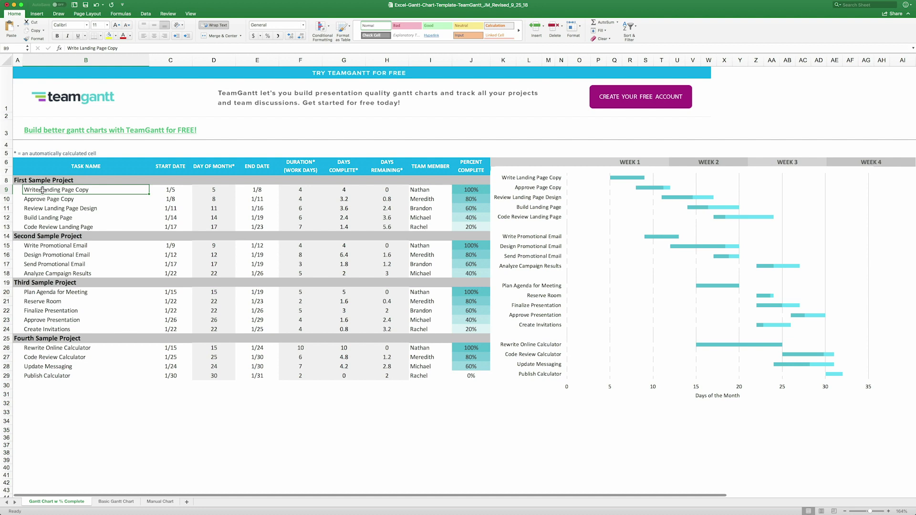
type("Task On")
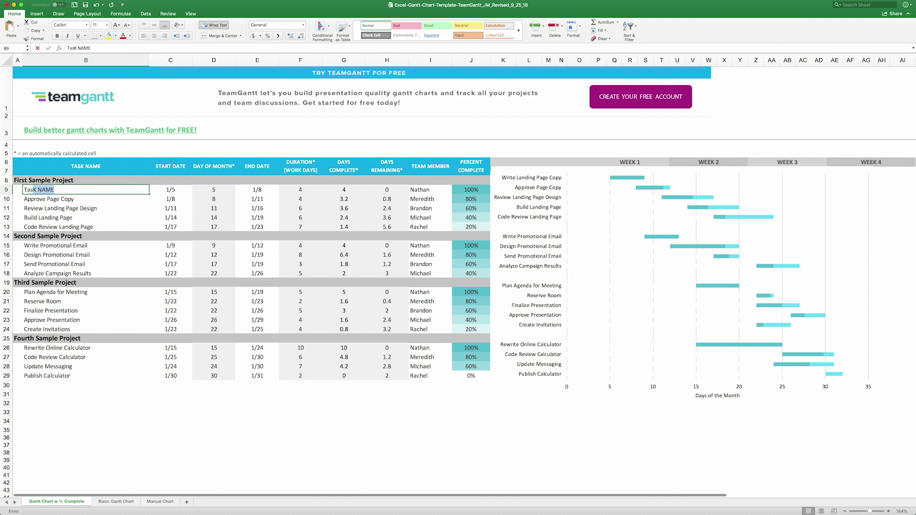
type("e")
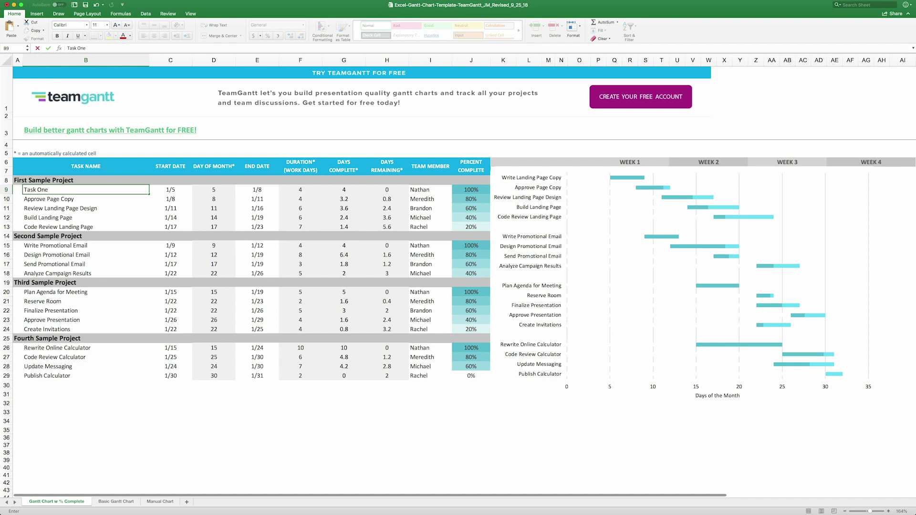
key("Tab")
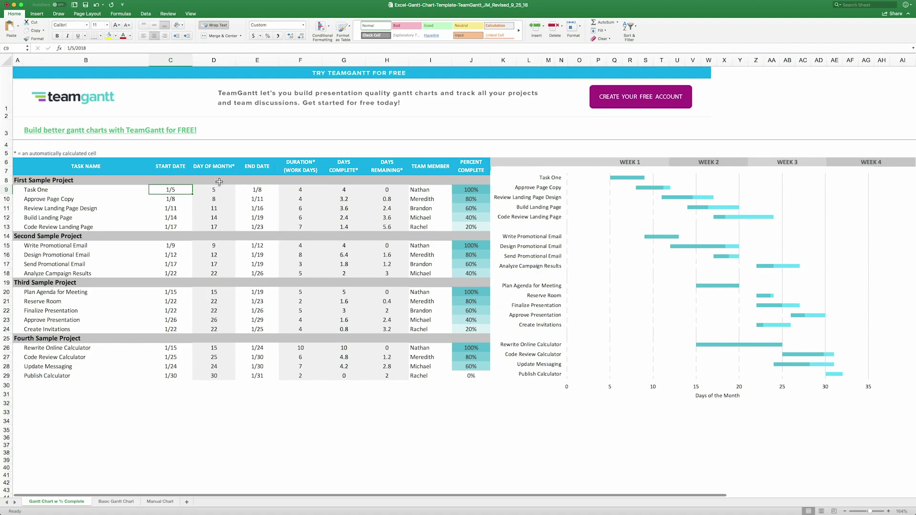
Step: Set Task One's start date to 1/1 and check its recalculated duration
type("1/1")
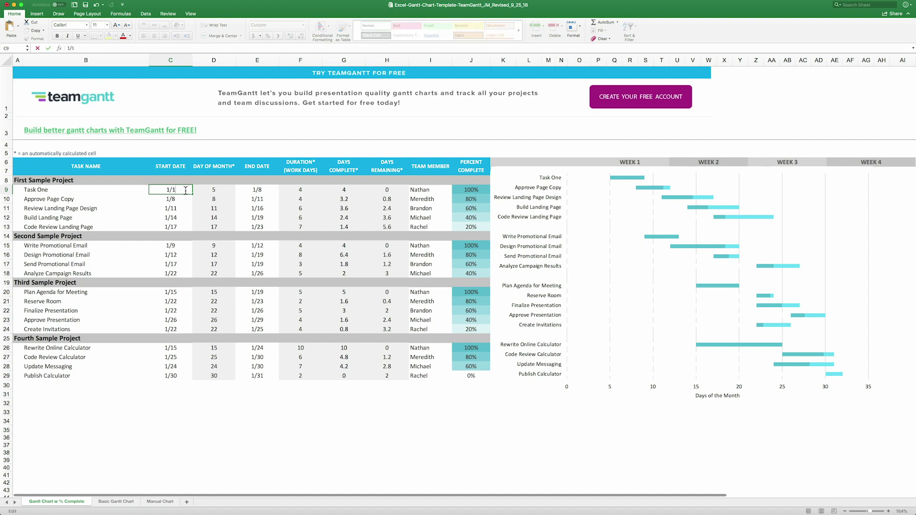
key("Tab")
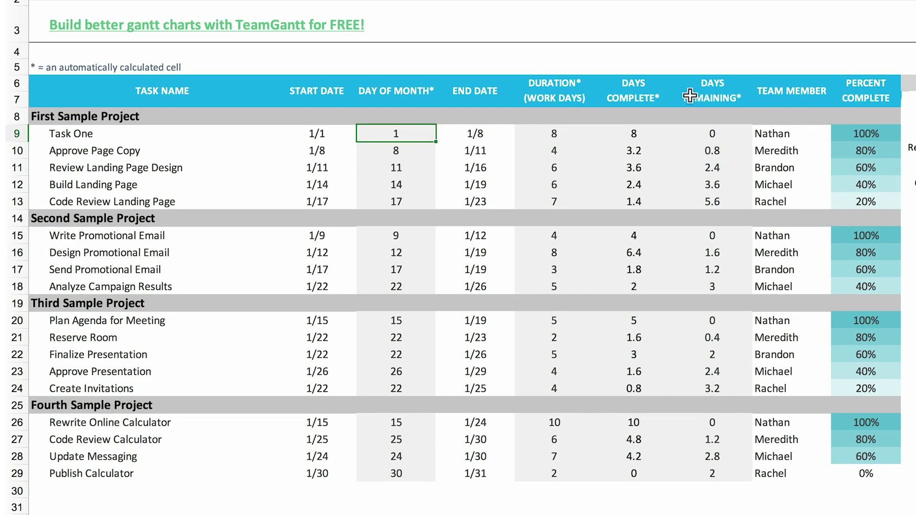
left_click(579, 134)
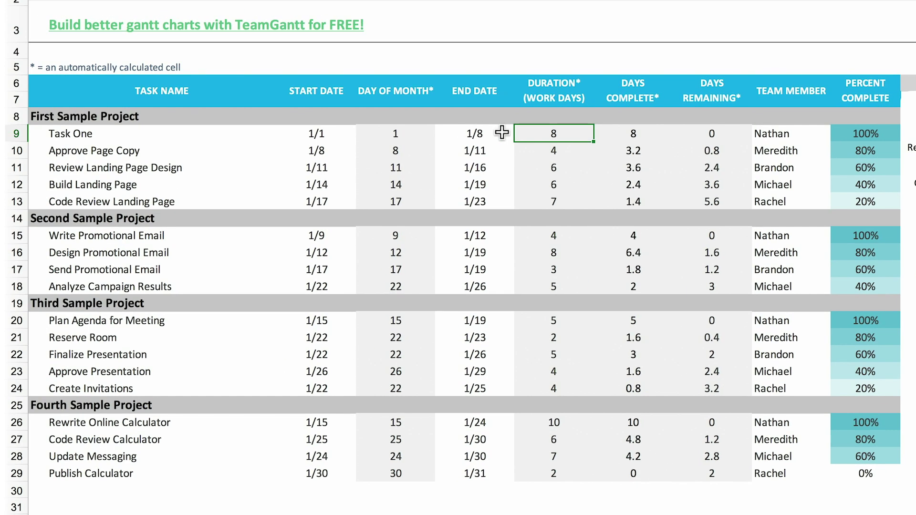
Step: Change Task One's end date to 1/21, giving 21 work days
left_click(502, 133)
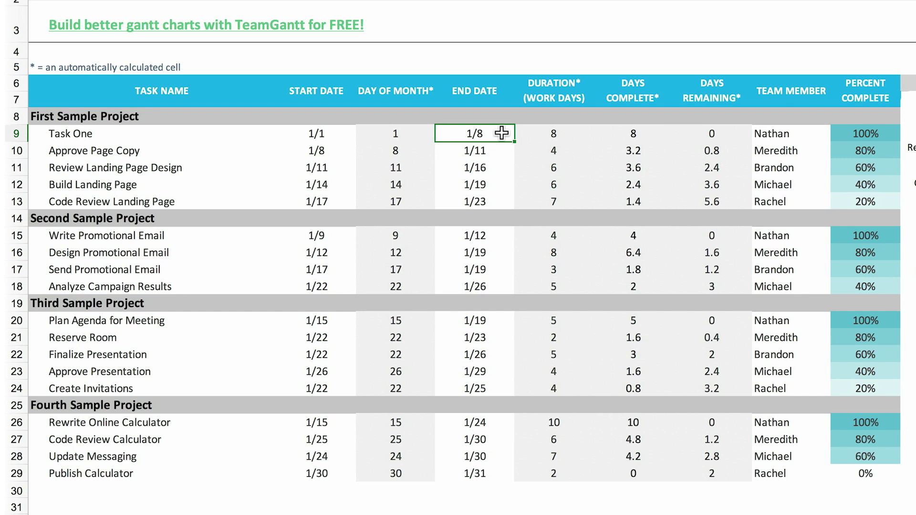
type("1/")
type("21")
key("Tab")
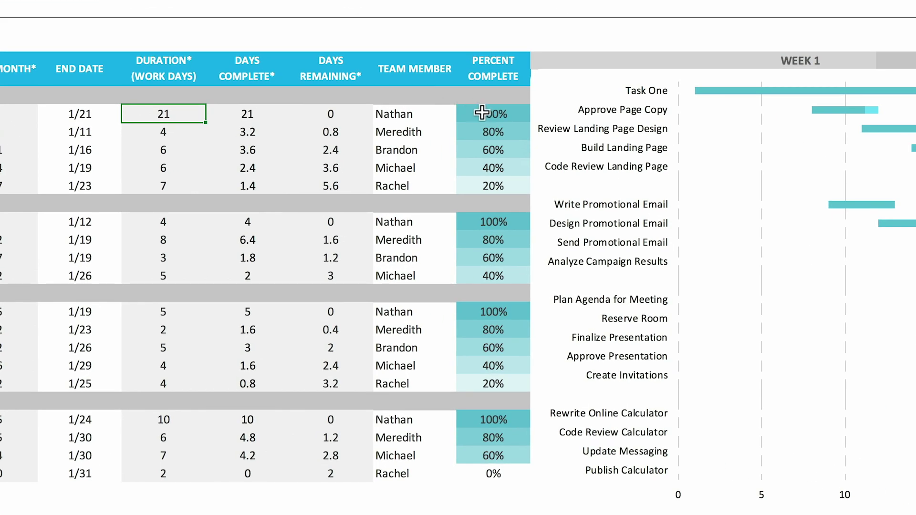
Step: Enter 25 as Task One's percent complete
left_click(463, 190)
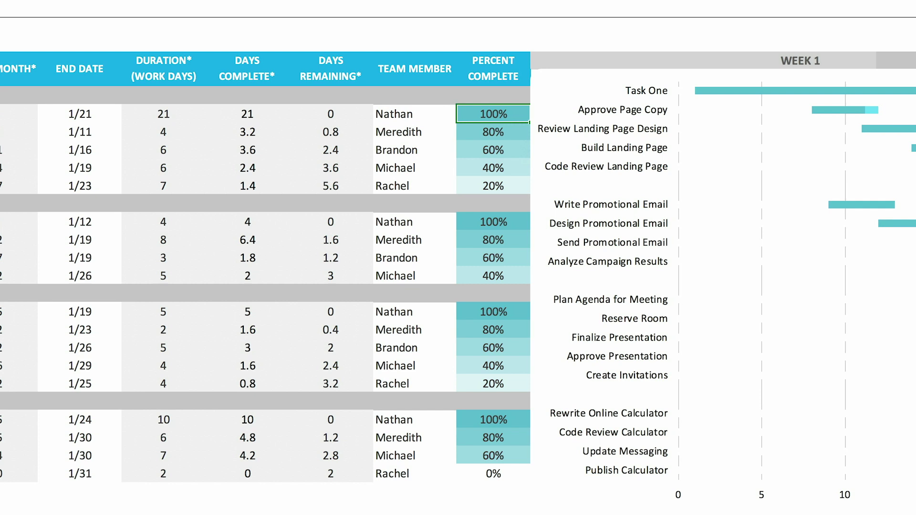
type("25")
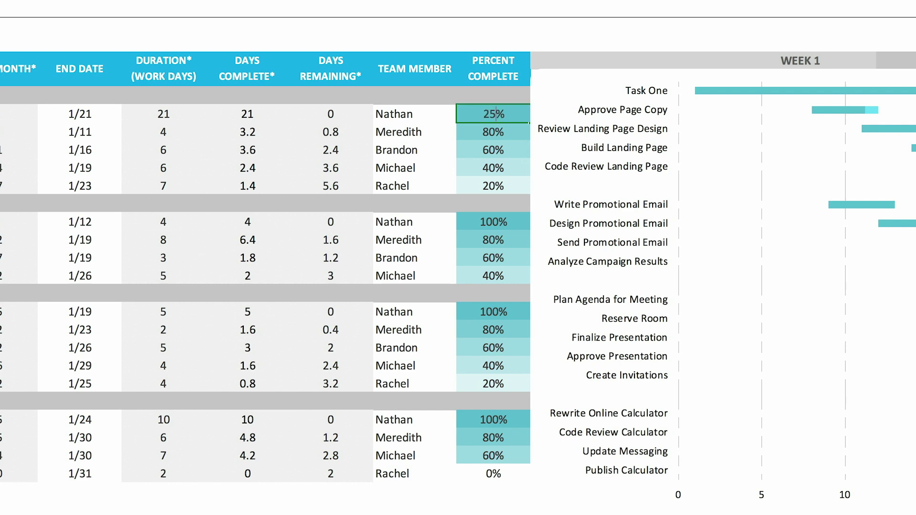
key("Return")
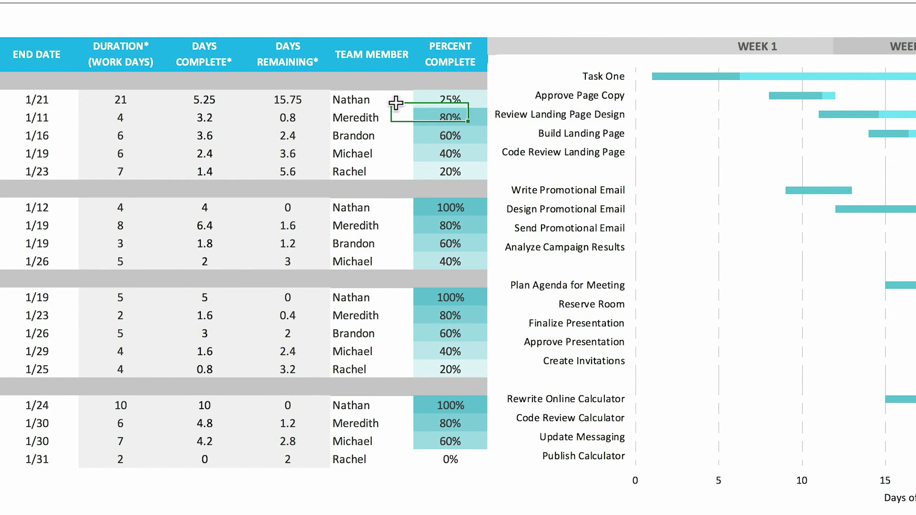
Step: Change Task One's team member from Nathan to Jason using autocomplete
left_click(396, 102)
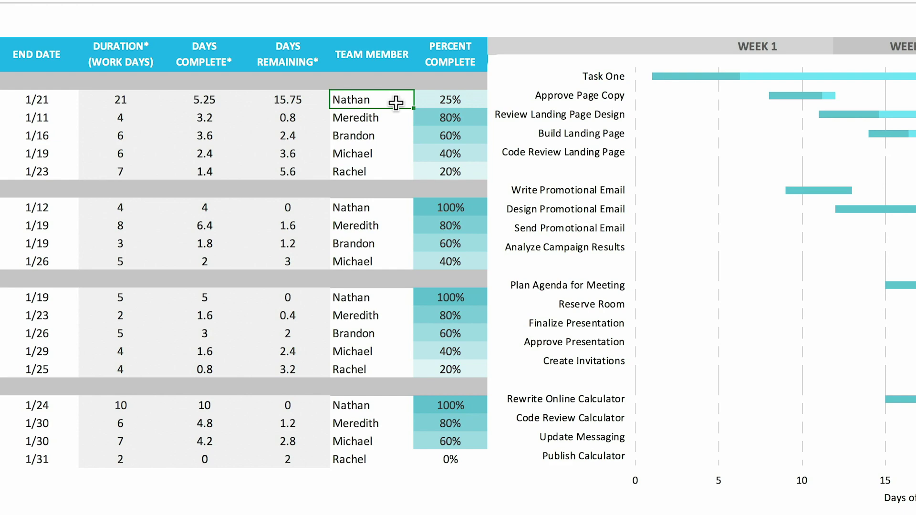
type("Jason")
key("Return")
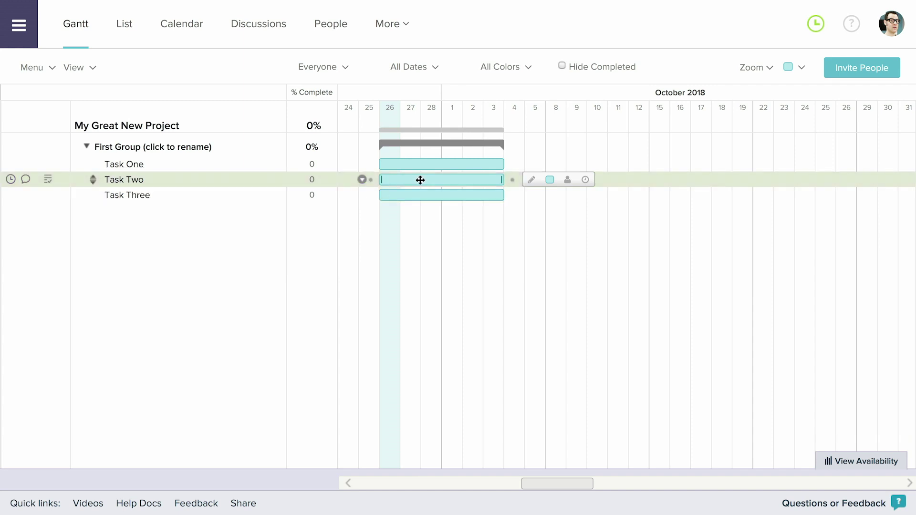
Step: Reschedule Task Two to Oct 5–Oct 9 and make it depend on Task One
left_click_drag(419, 179, 567, 186)
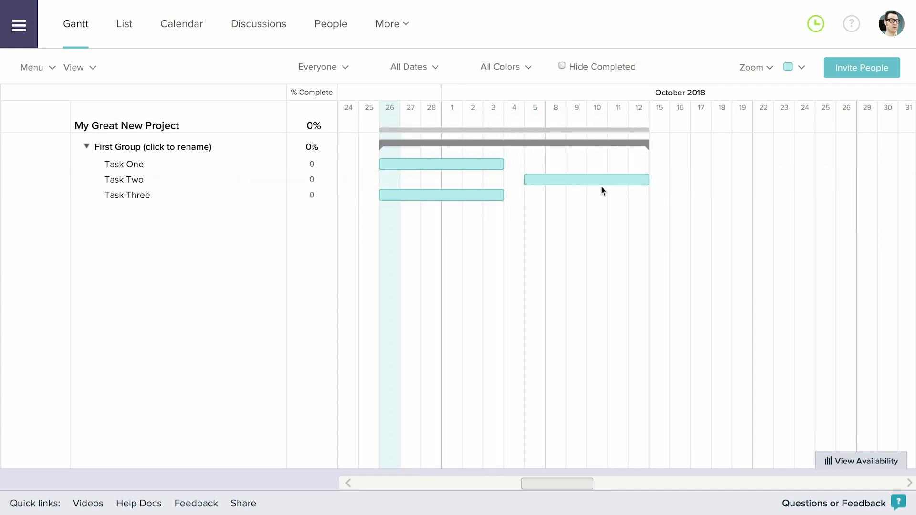
left_click_drag(645, 180, 590, 183)
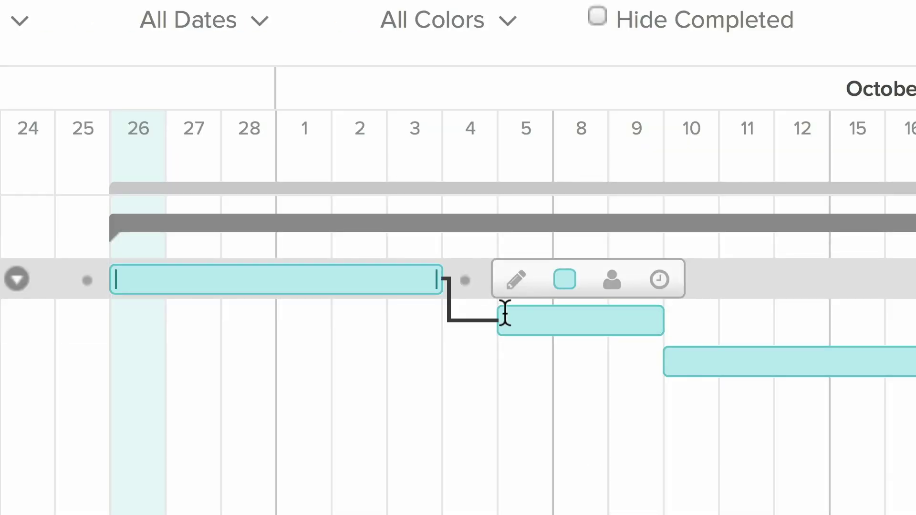
left_click_drag(465, 280, 506, 314)
Step: Post a comment with Mobile App Copy.pdf on Task One and assign Beatrice and Henry
left_click(724, 296)
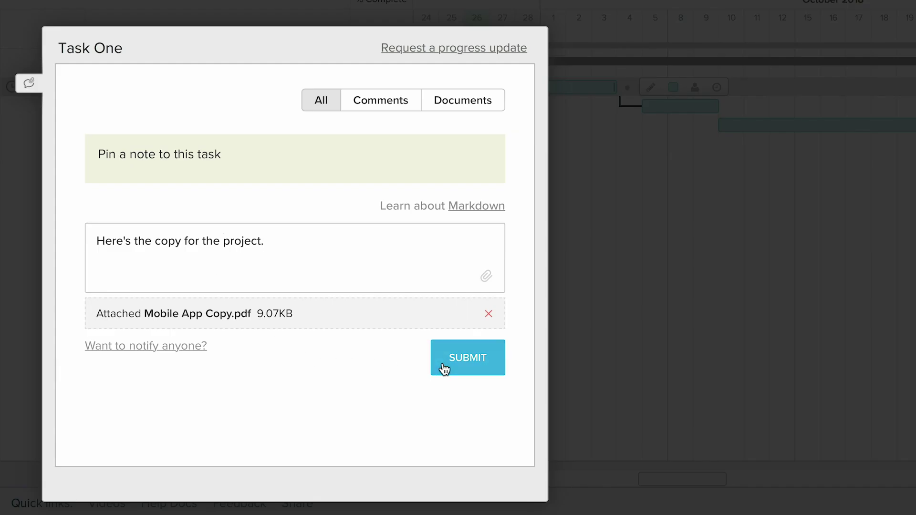
left_click(444, 368)
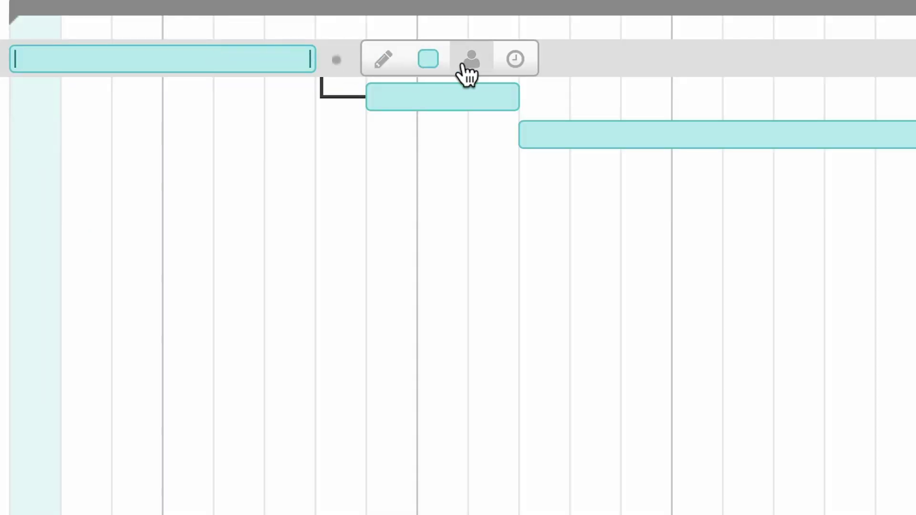
left_click(467, 74)
left_click(286, 188)
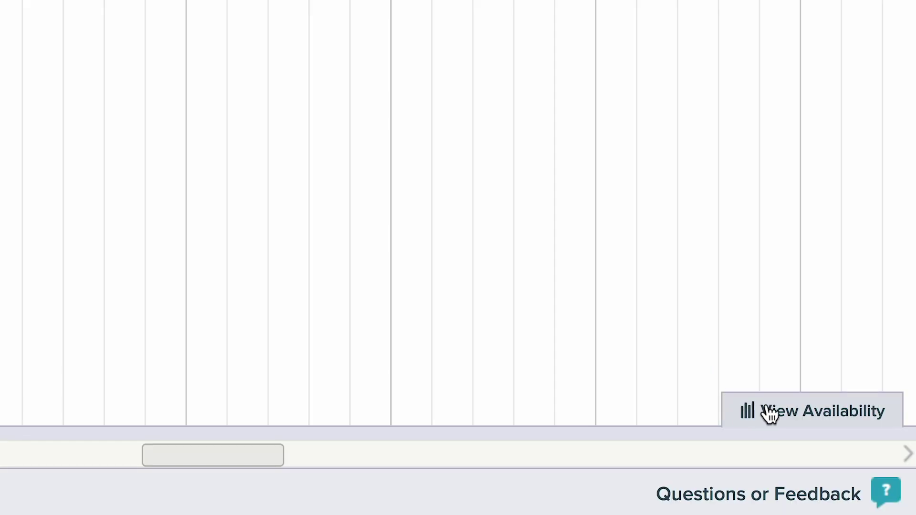
left_click(764, 410)
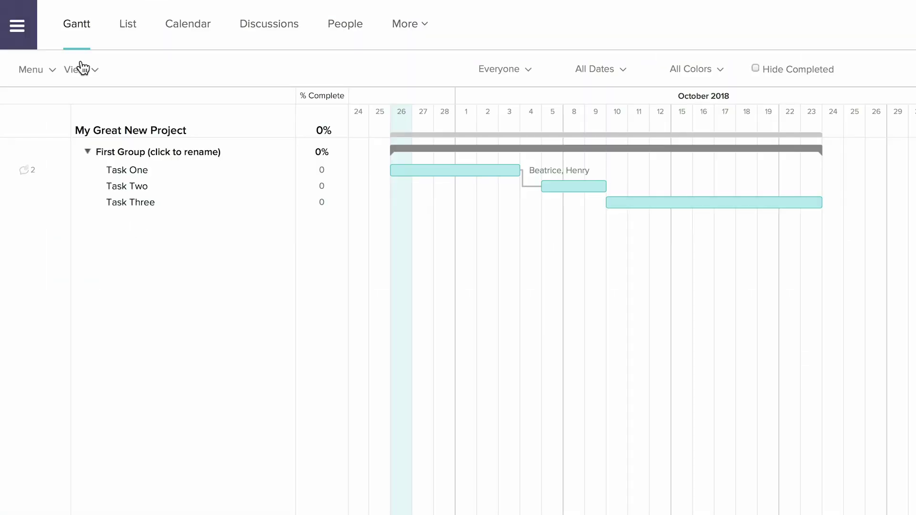
left_click(42, 75)
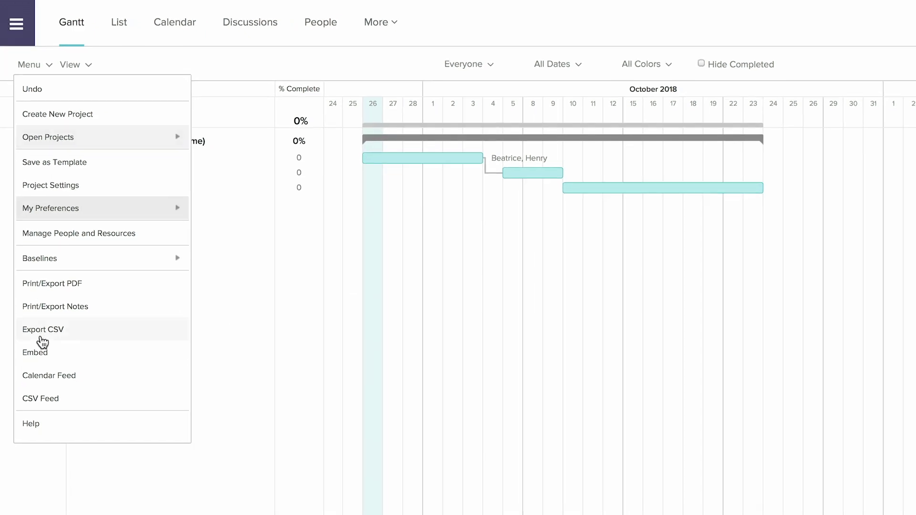
Step: Choose Embed to show the Build Embed Code dialog for My Great New Project
left_click(36, 276)
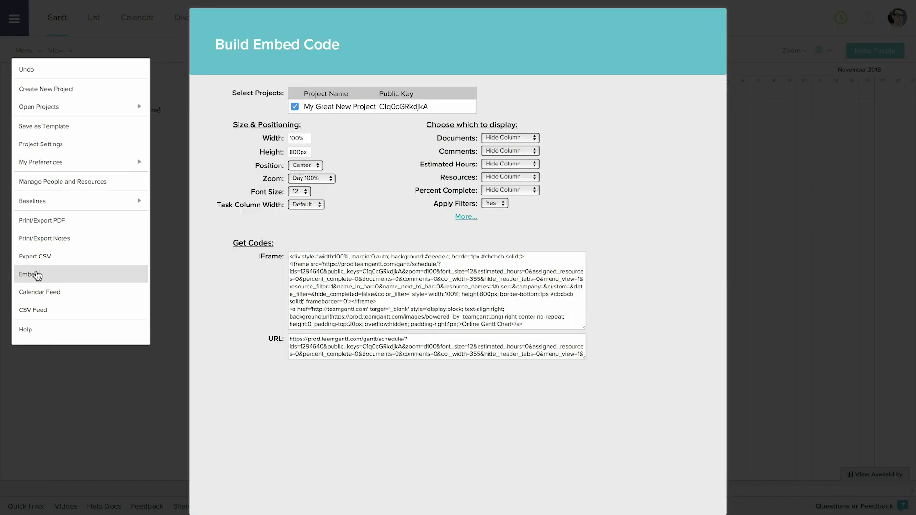